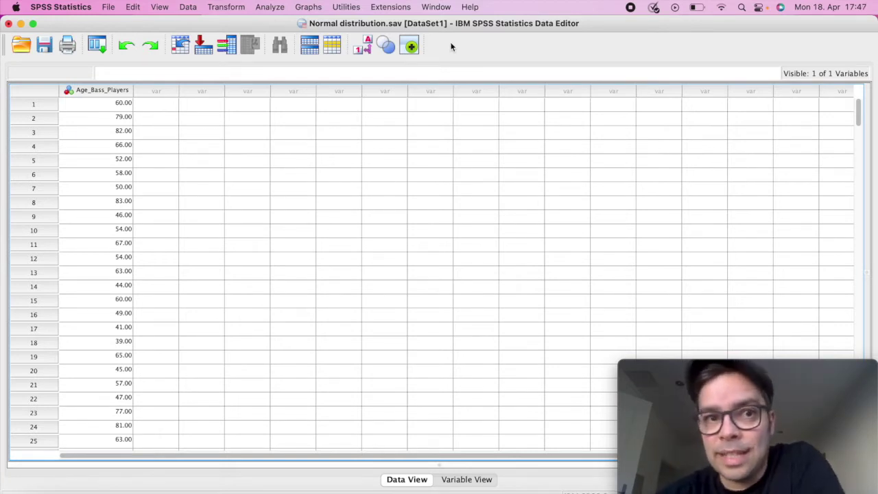
# Open Analyze > Descriptive Statistics > Explore and put Age_Bass_Players in the Dependent List
pyautogui.click(273, 10)
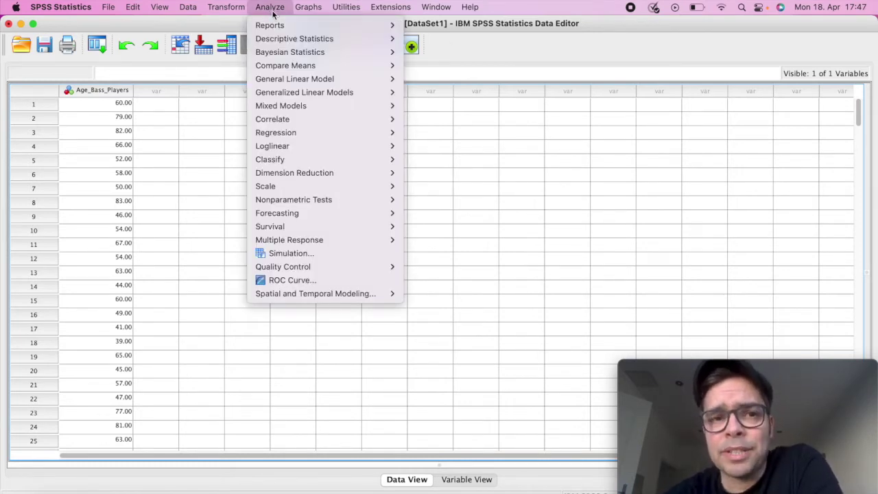
pyautogui.moveTo(325, 44)
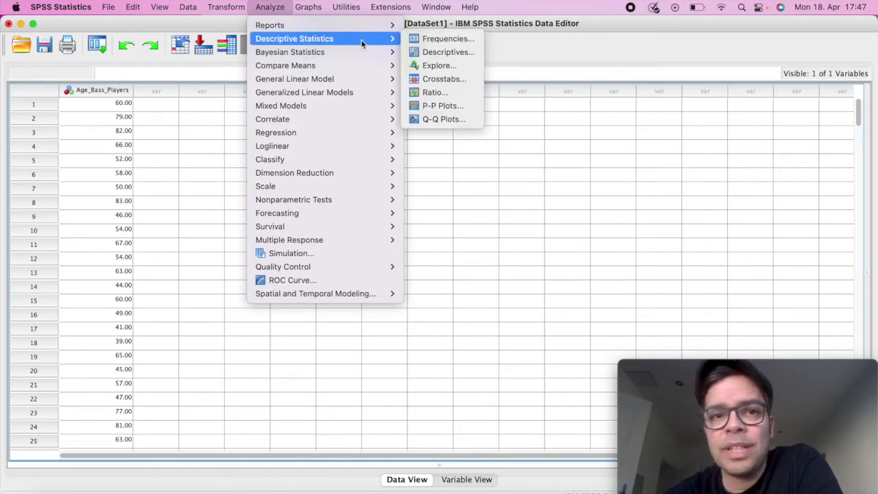
pyautogui.click(463, 65)
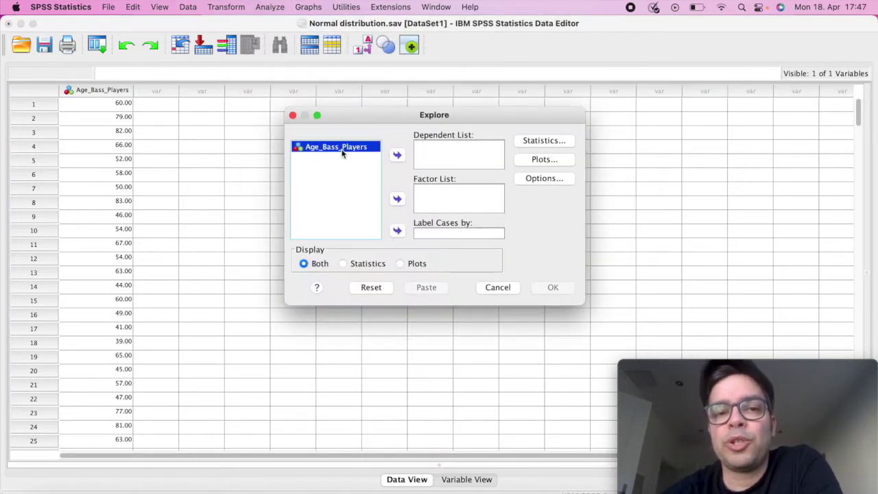
pyautogui.click(398, 156)
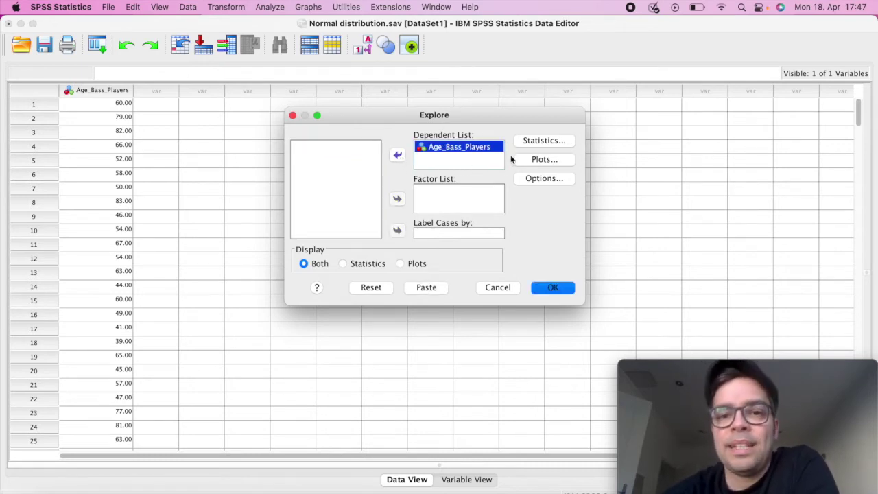
# Turn on Histogram and Normality plots with tests in Explore Plots, then run the analysis
pyautogui.click(535, 142)
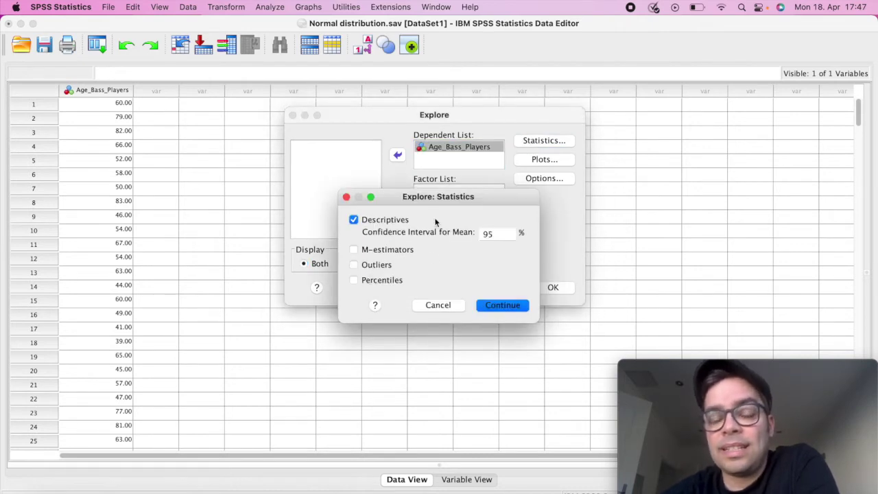
pyautogui.click(439, 306)
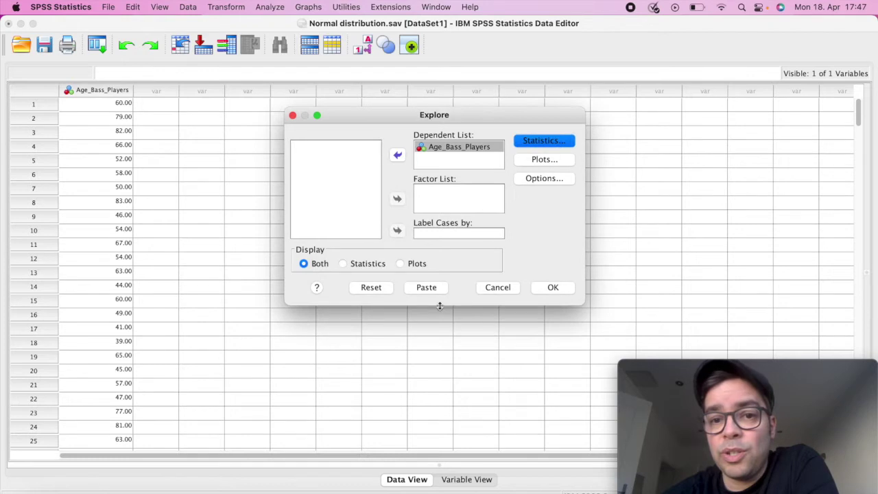
pyautogui.click(533, 161)
pyautogui.click(469, 206)
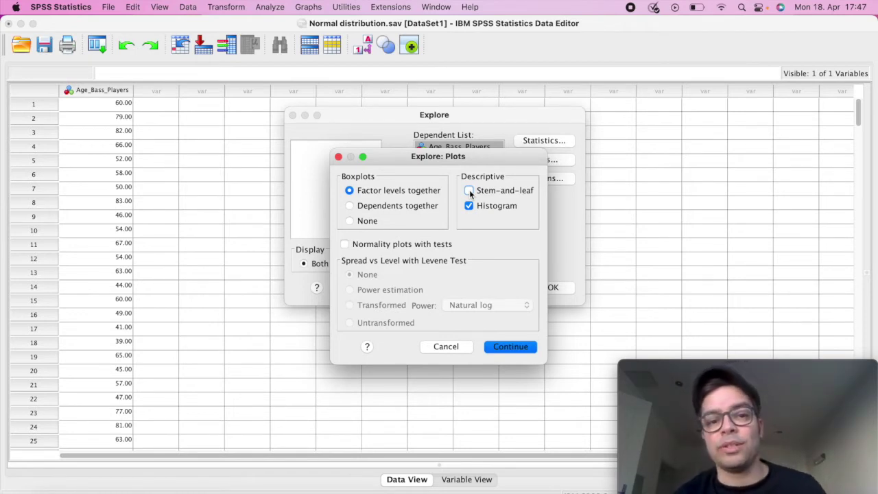
pyautogui.click(346, 246)
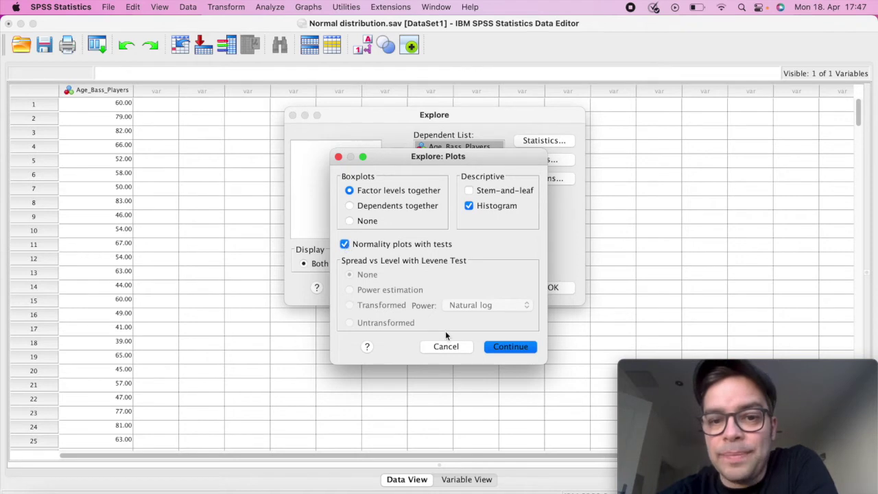
pyautogui.click(513, 347)
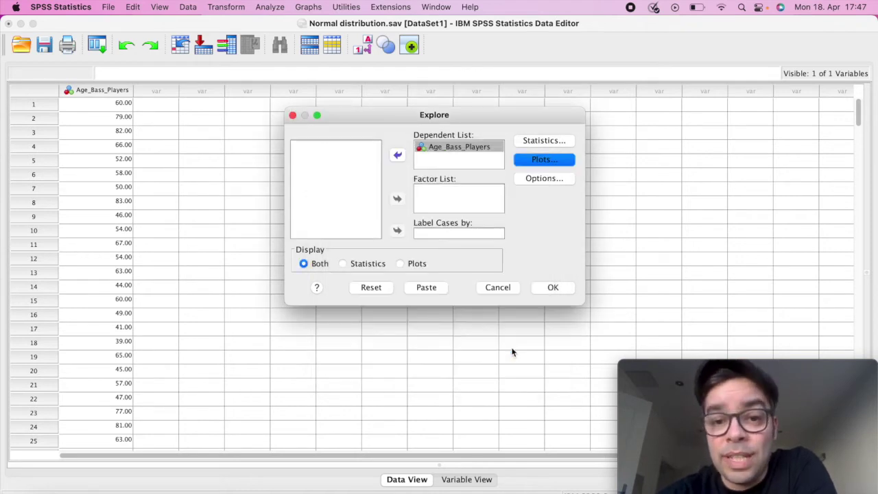
pyautogui.click(550, 288)
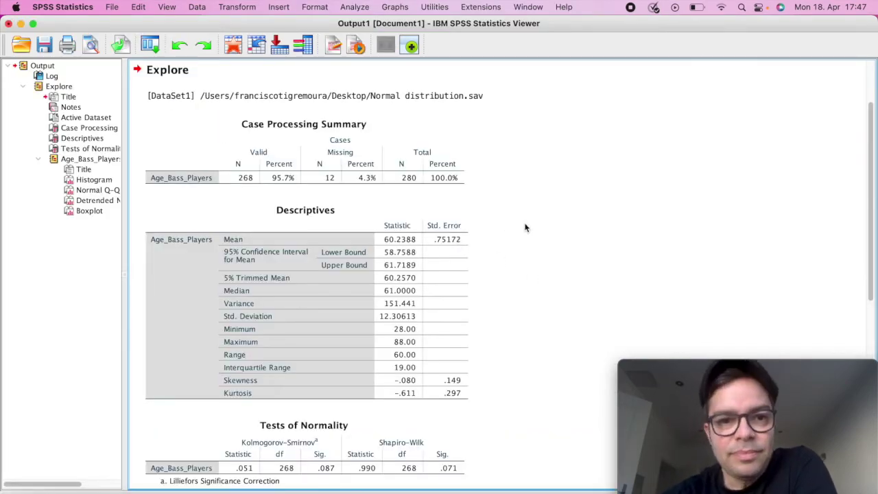
# Review the Case Processing Summary and Descriptives, down to Tests of Normality (K-S Sig. .087, Shapiro-Wilk .071)
pyautogui.scroll(-2, 525, 227)
pyautogui.click(275, 127)
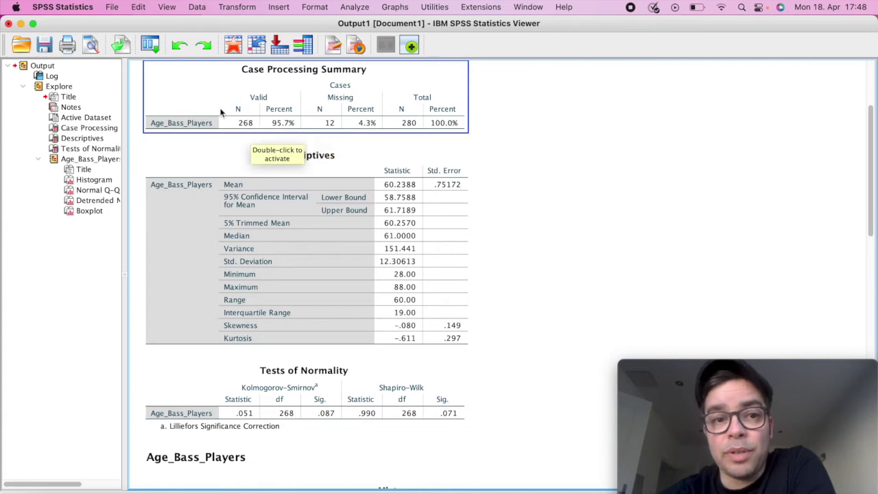
pyautogui.click(276, 137)
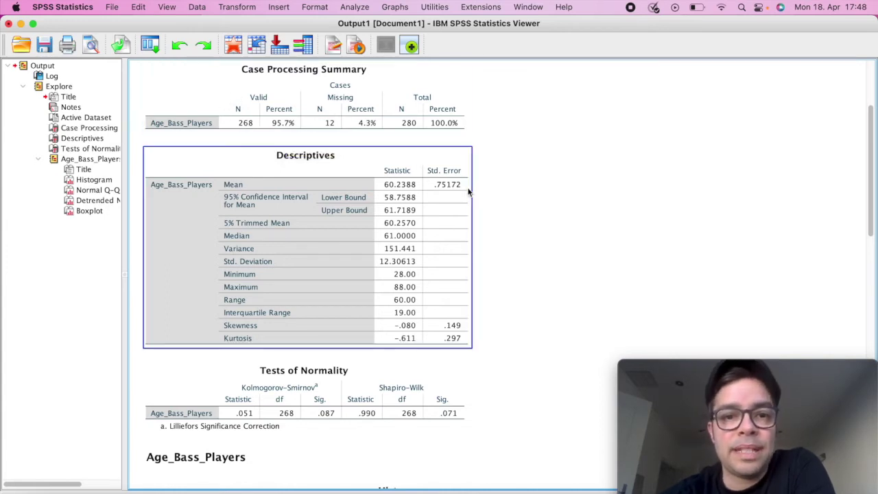
pyautogui.scroll(-2, 530, 223)
pyautogui.scroll(-1, 530, 223)
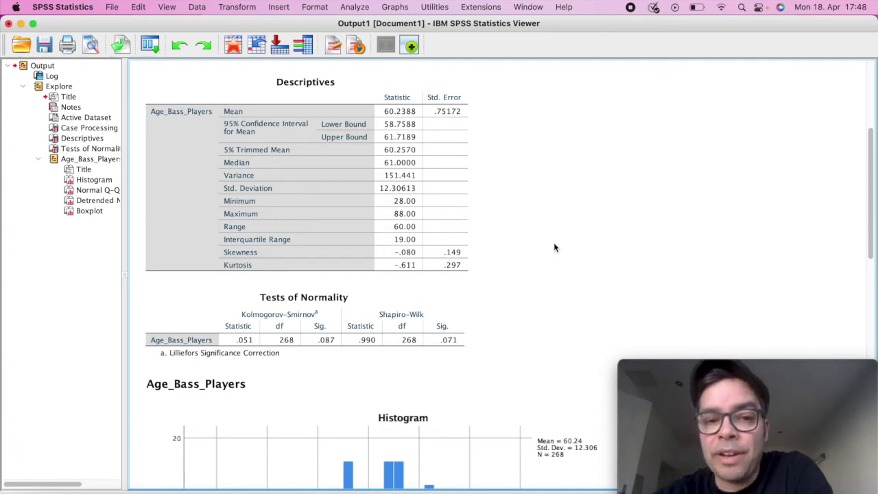
pyautogui.scroll(-1, 553, 247)
pyautogui.click(358, 294)
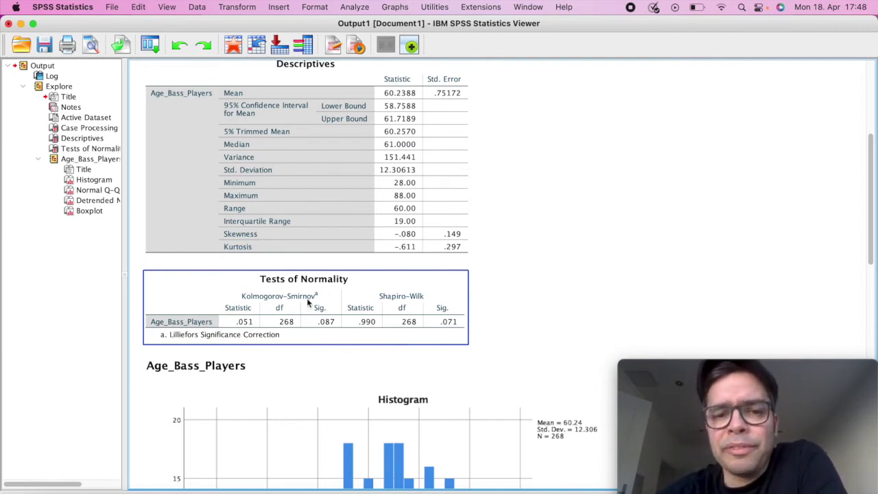
pyautogui.click(319, 367)
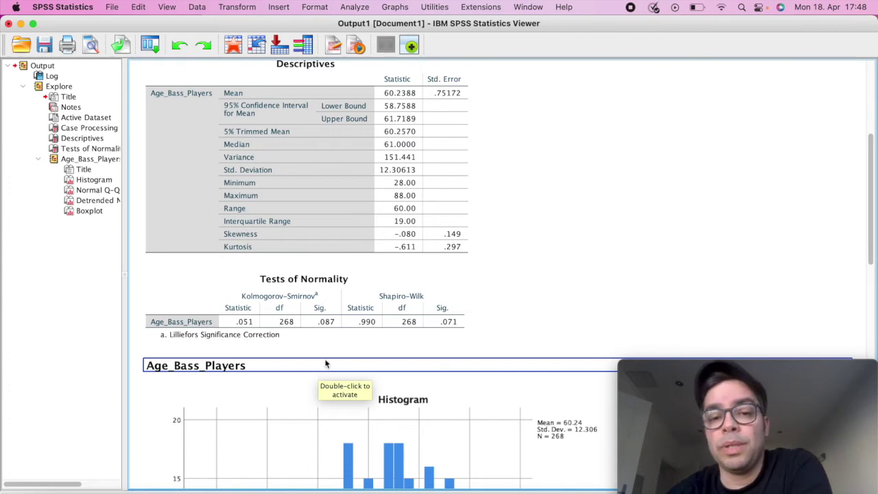
pyautogui.click(330, 332)
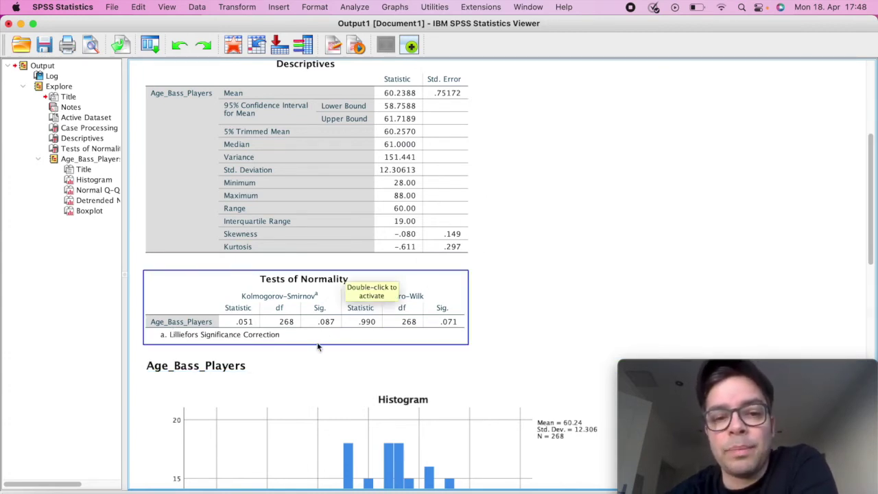
pyautogui.click(563, 283)
pyautogui.scroll(-5, 599, 268)
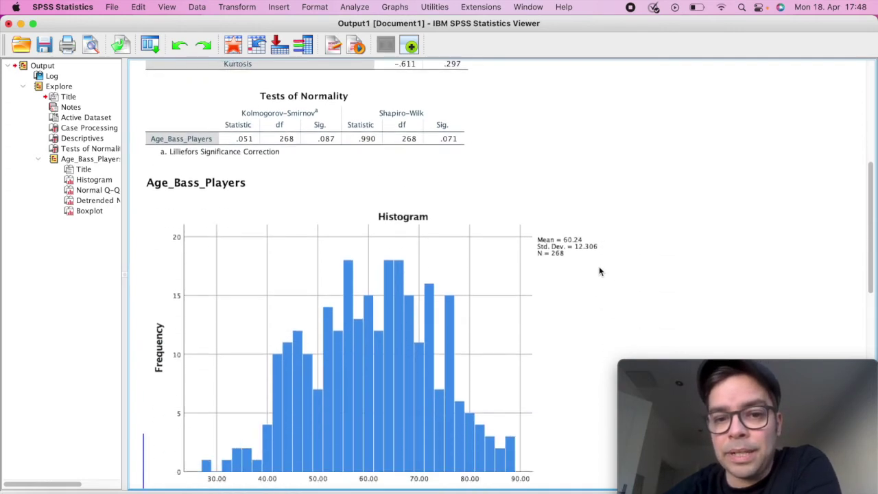
pyautogui.click(599, 271)
pyautogui.scroll(-3, 599, 271)
pyautogui.click(711, 209)
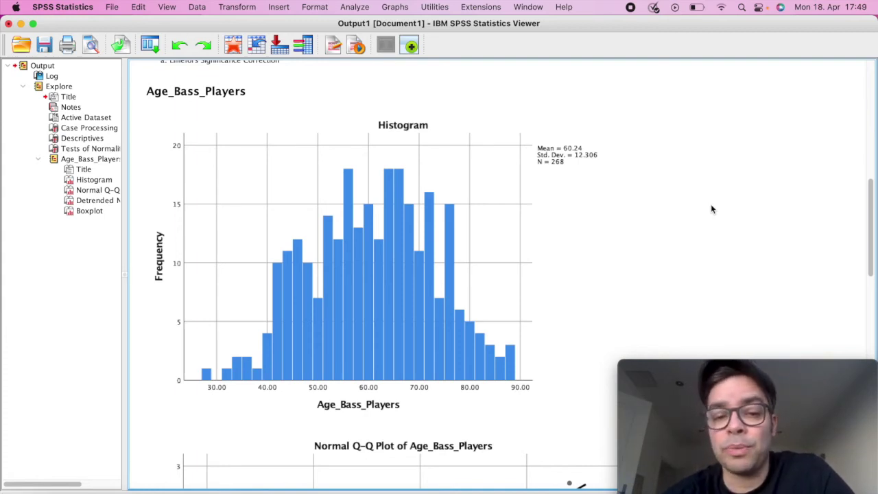
pyautogui.scroll(-8, 711, 207)
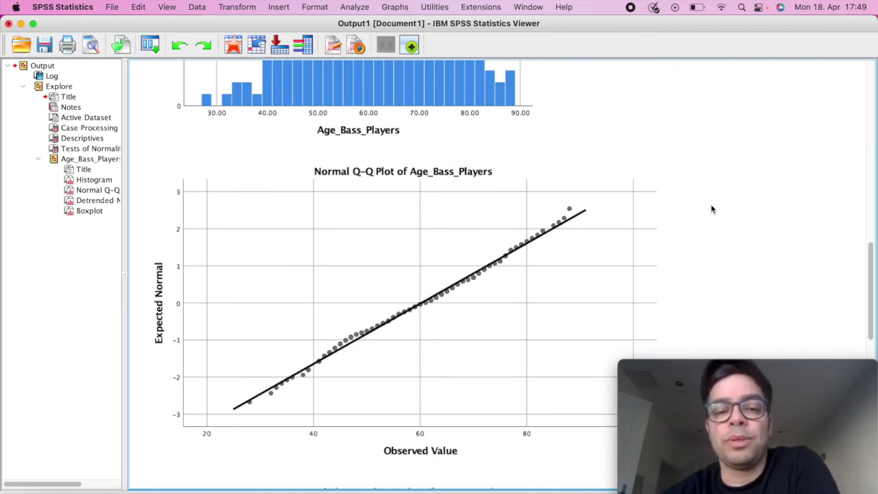
pyautogui.click(295, 405)
pyautogui.click(707, 238)
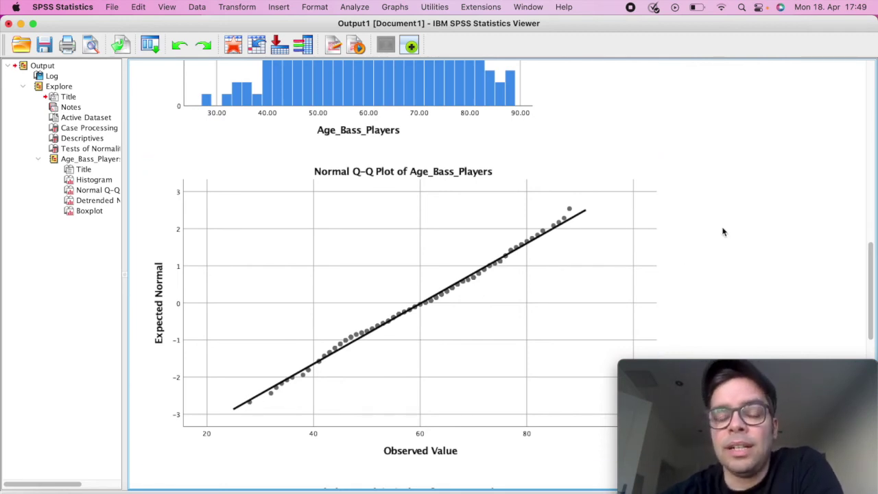
pyautogui.scroll(10, 720, 226)
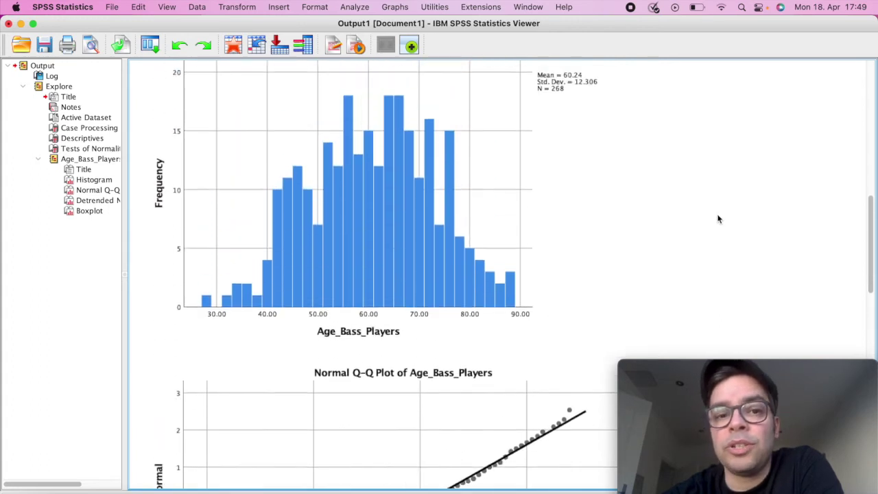
pyautogui.scroll(5, 719, 219)
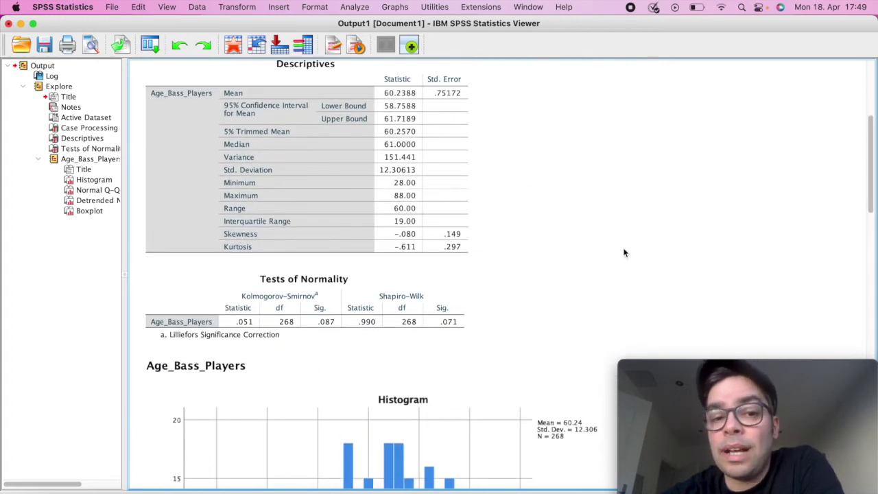
pyautogui.click(342, 343)
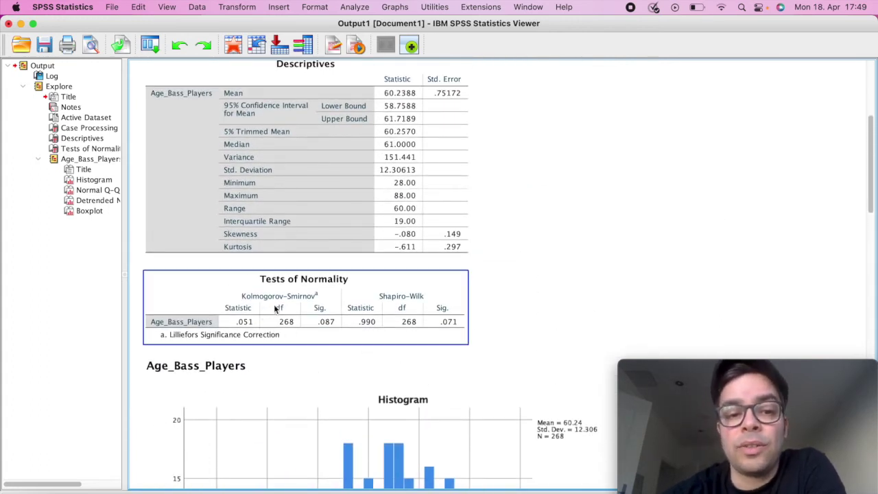
pyautogui.click(328, 349)
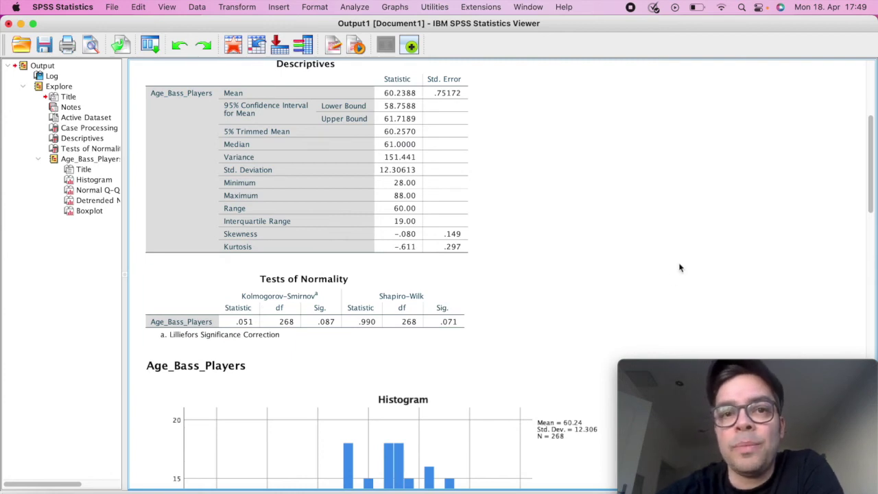